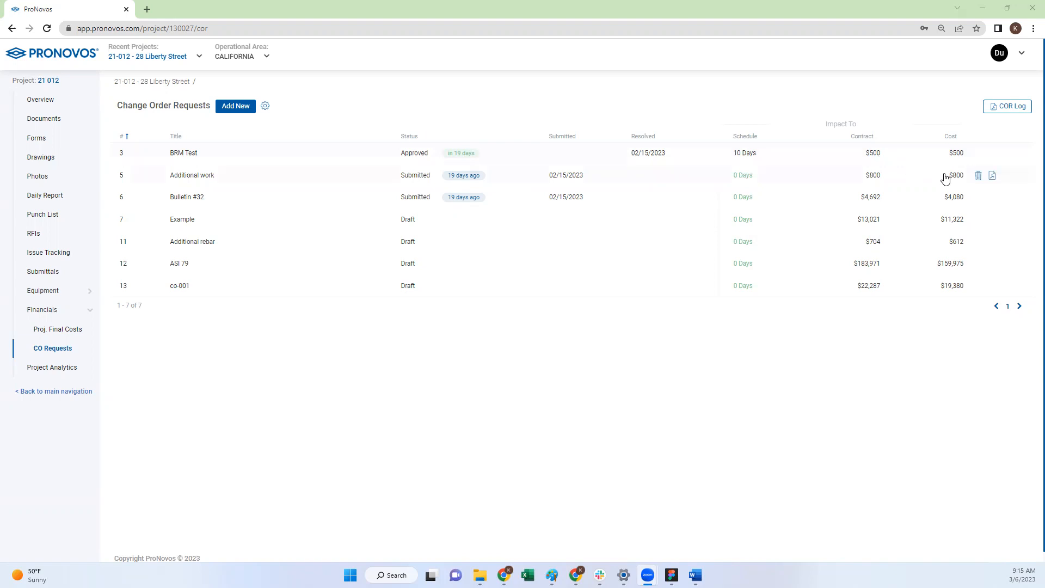
Review the project's change order settings for labor rates, markups and taxes, and save them
{"action": "left_click", "coordinate": [265, 109]}
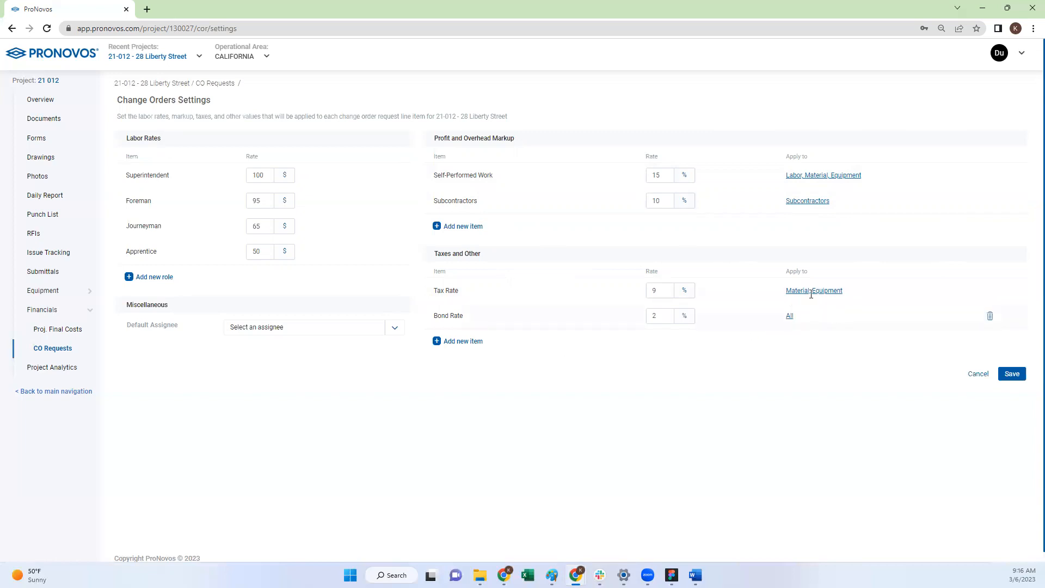
{"action": "left_click", "coordinate": [1012, 375]}
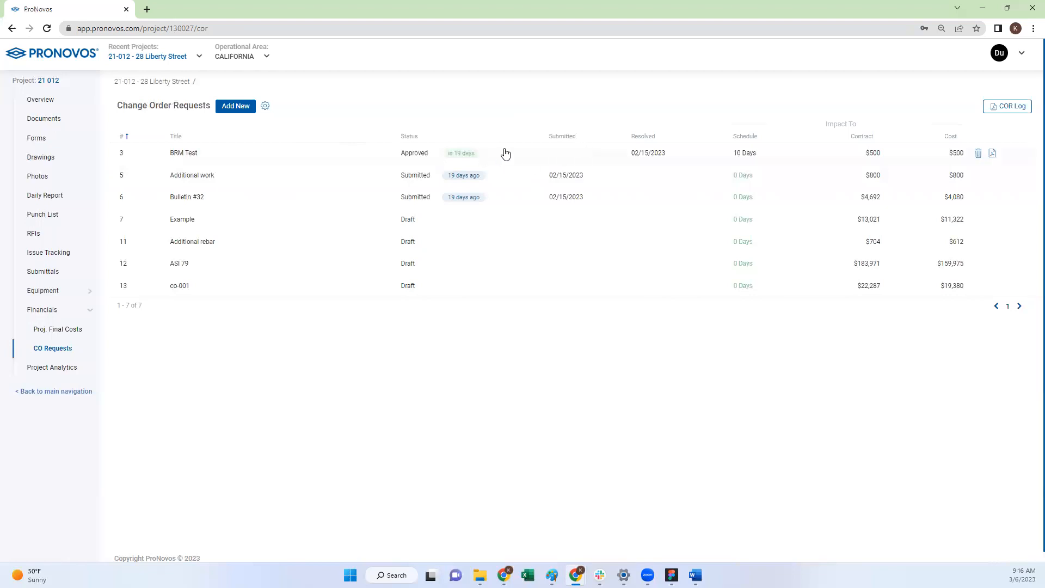
Create a new change order request titled "Asi 99"
{"action": "left_click", "coordinate": [243, 107]}
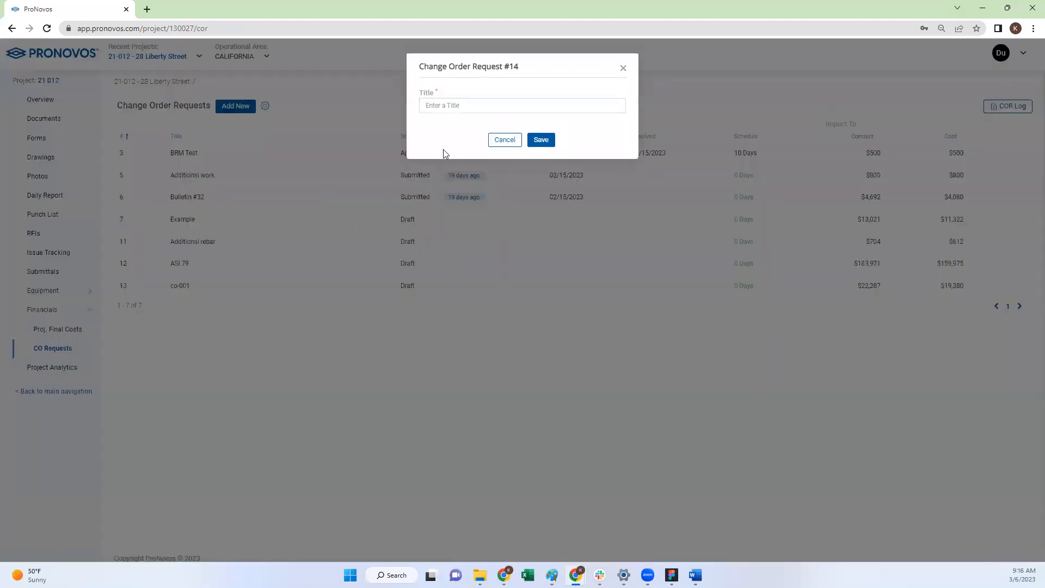
{"action": "left_click", "coordinate": [478, 102]}
{"action": "type", "text": "Asi 99"}
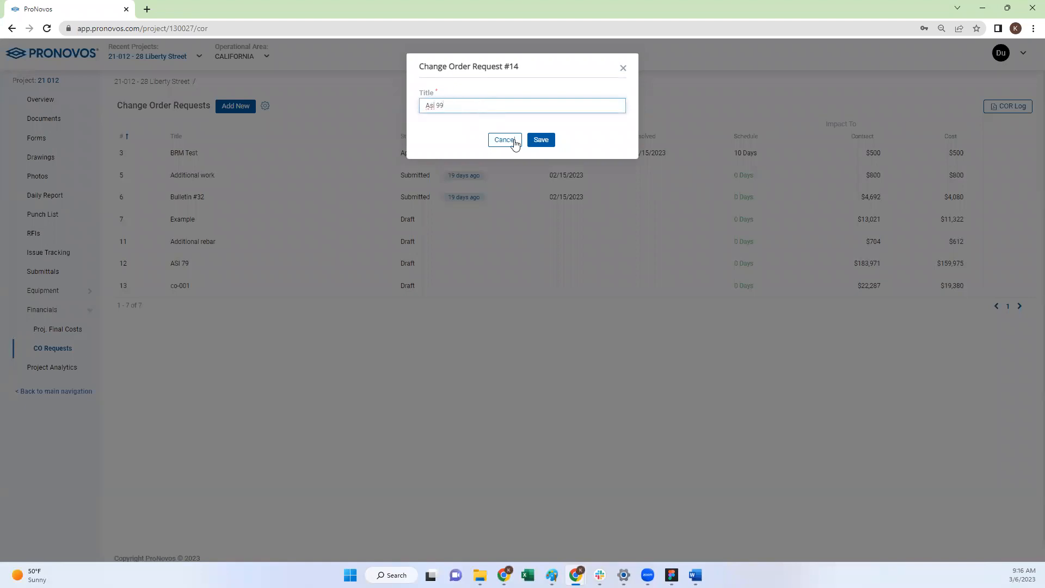
{"action": "left_click", "coordinate": [541, 140]}
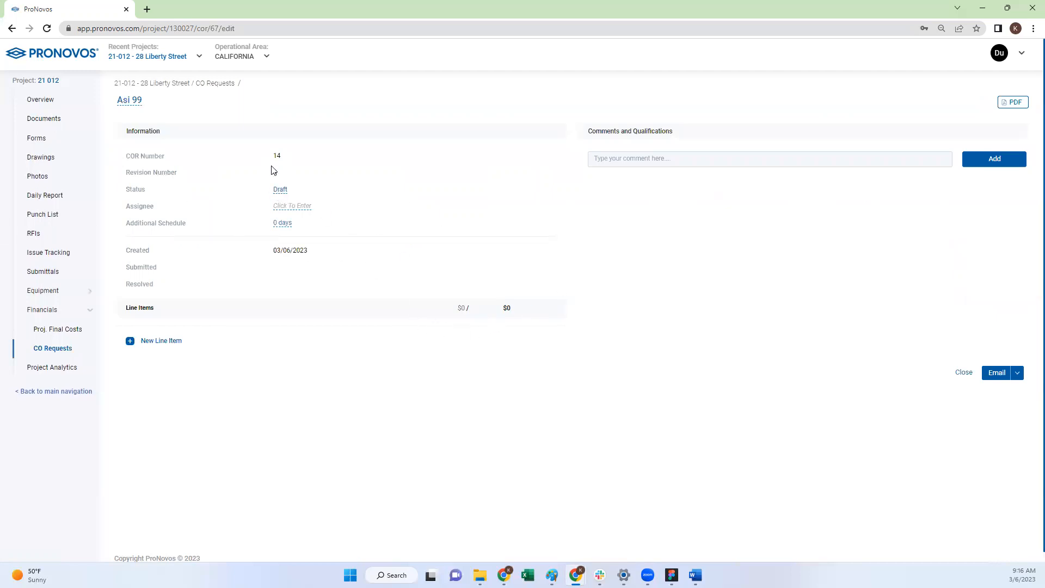
Assign the request to a team member and set its additional schedule to 10 days
{"action": "left_click", "coordinate": [293, 207]}
{"action": "left_click", "coordinate": [328, 215]}
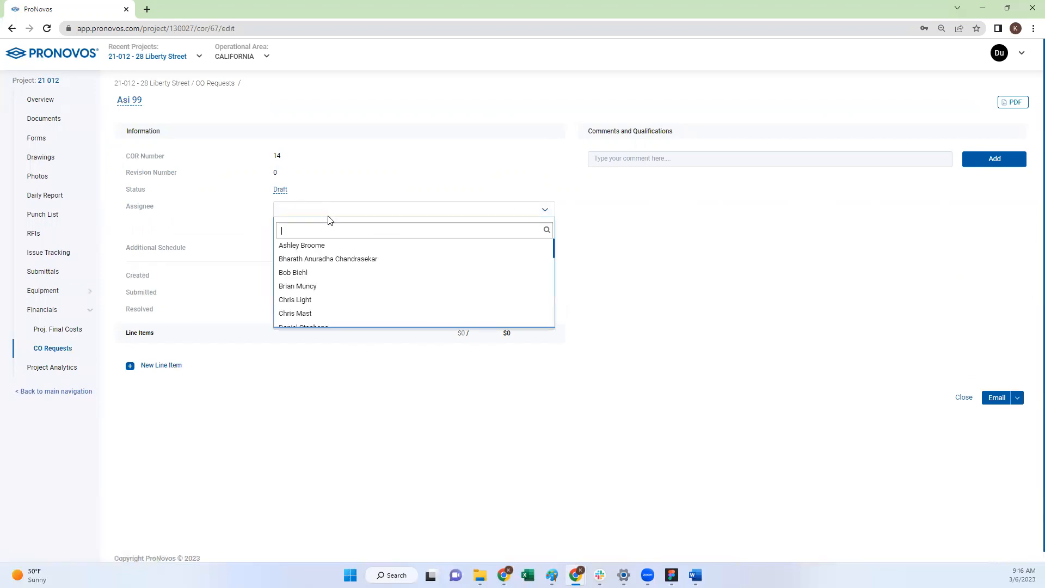
{"action": "left_click", "coordinate": [311, 284]}
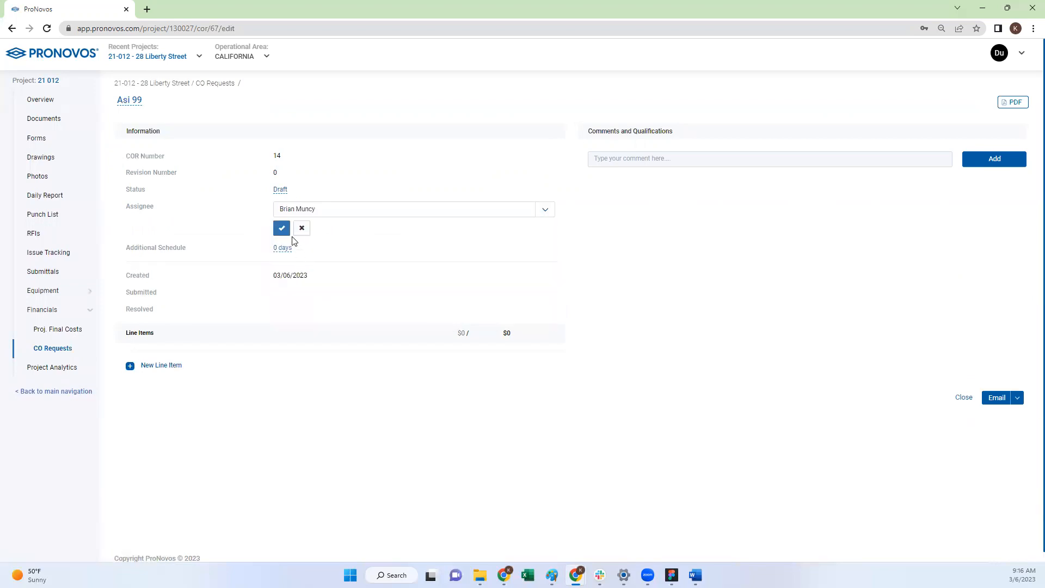
{"action": "left_click", "coordinate": [282, 228]}
{"action": "left_click", "coordinate": [281, 224]}
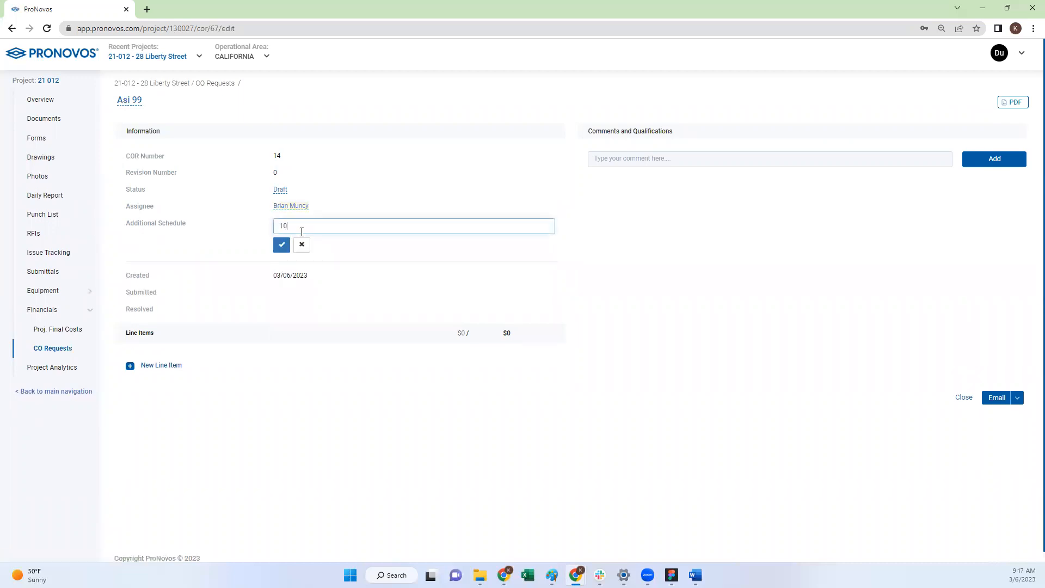
{"action": "type", "text": "10"}
{"action": "left_click", "coordinate": [284, 246]}
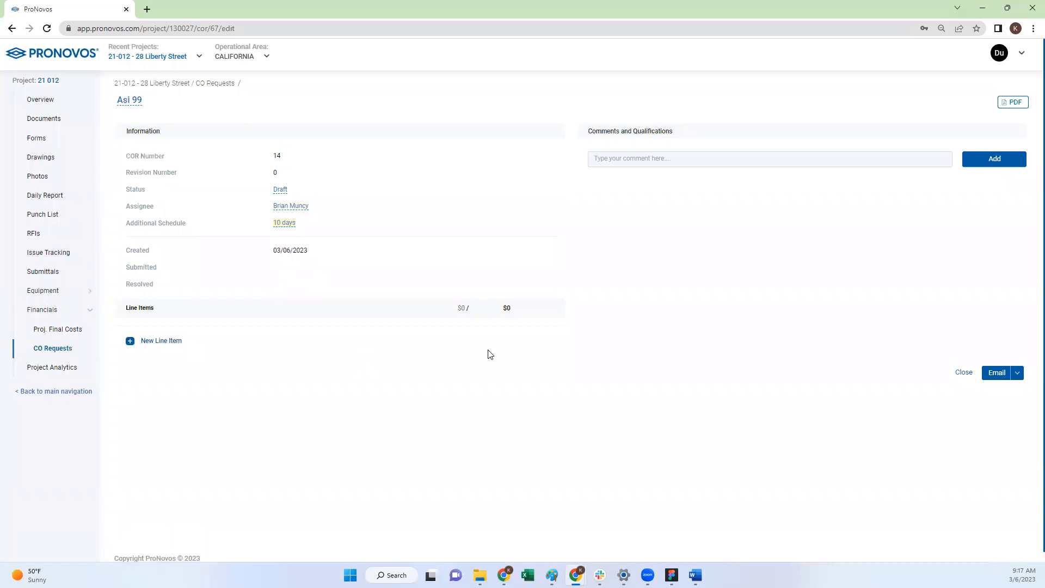
Add a line item titled "Additional time" with 40 labor hours for the superintendent
{"action": "left_click", "coordinate": [158, 343]}
{"action": "left_click", "coordinate": [727, 54]}
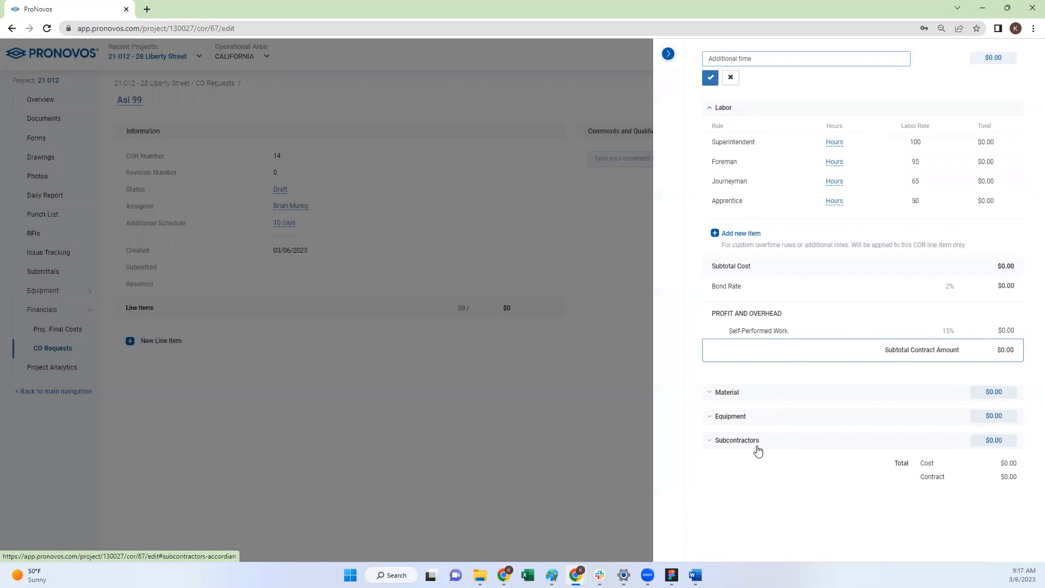
{"action": "left_click", "coordinate": [834, 142]}
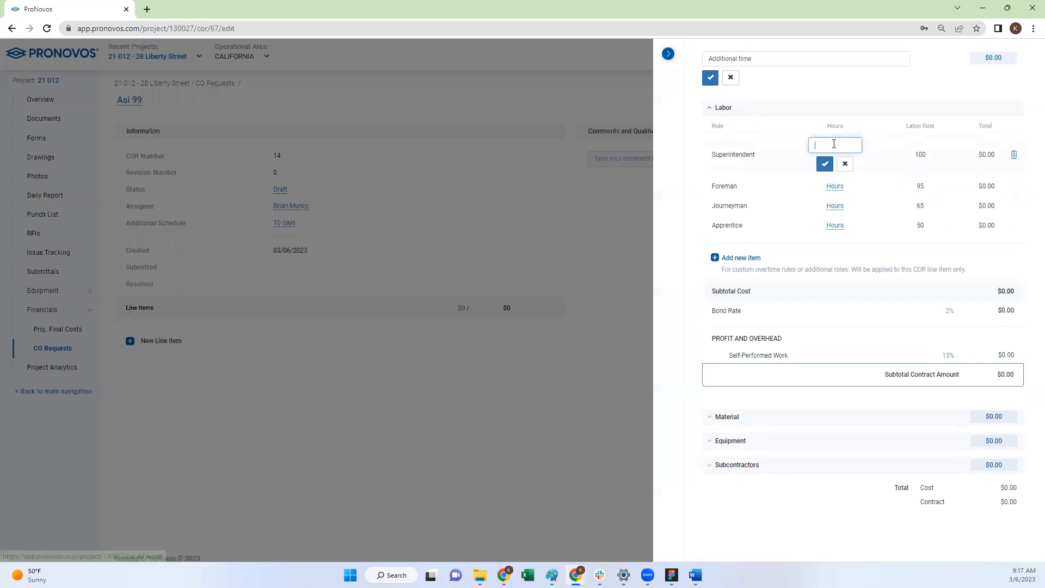
{"action": "type", "text": "40"}
{"action": "left_click", "coordinate": [824, 164]}
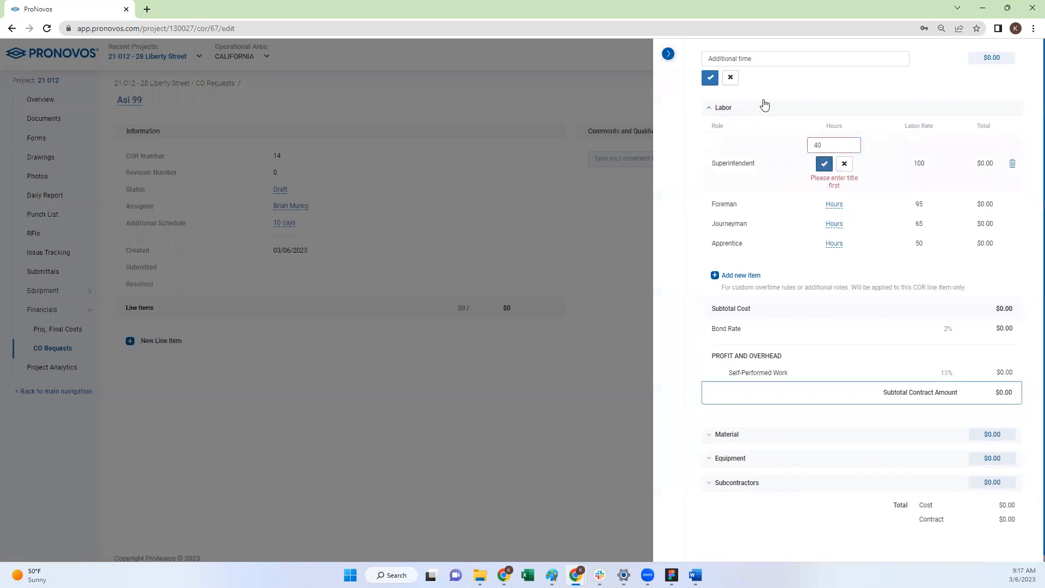
{"action": "left_click", "coordinate": [710, 78]}
{"action": "left_click", "coordinate": [823, 143]}
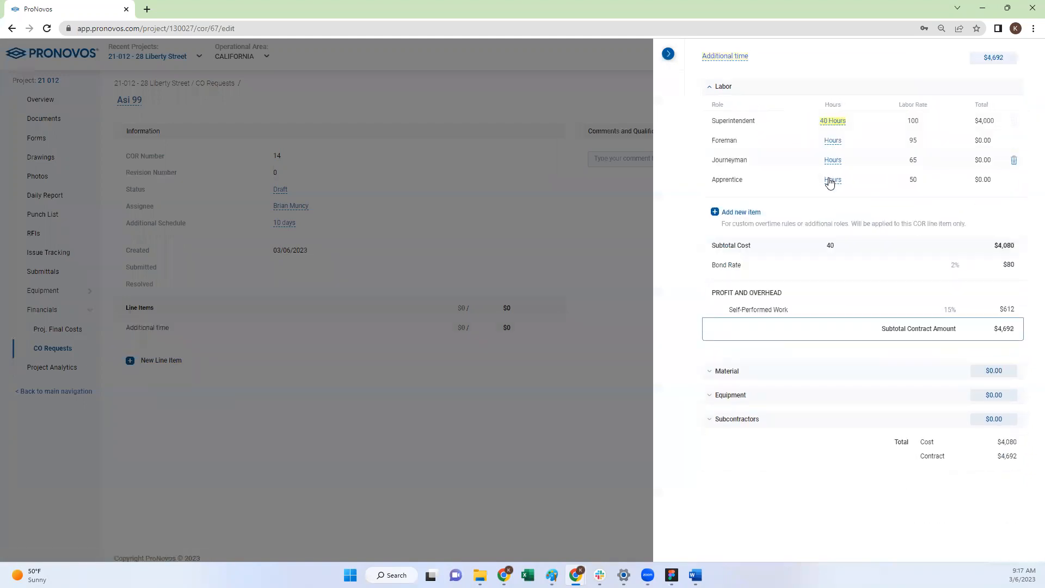
Set the line item's labor hours to 40 for the foreman, 80 for the journeyman and 120 for the apprentice
{"action": "left_click", "coordinate": [833, 144]}
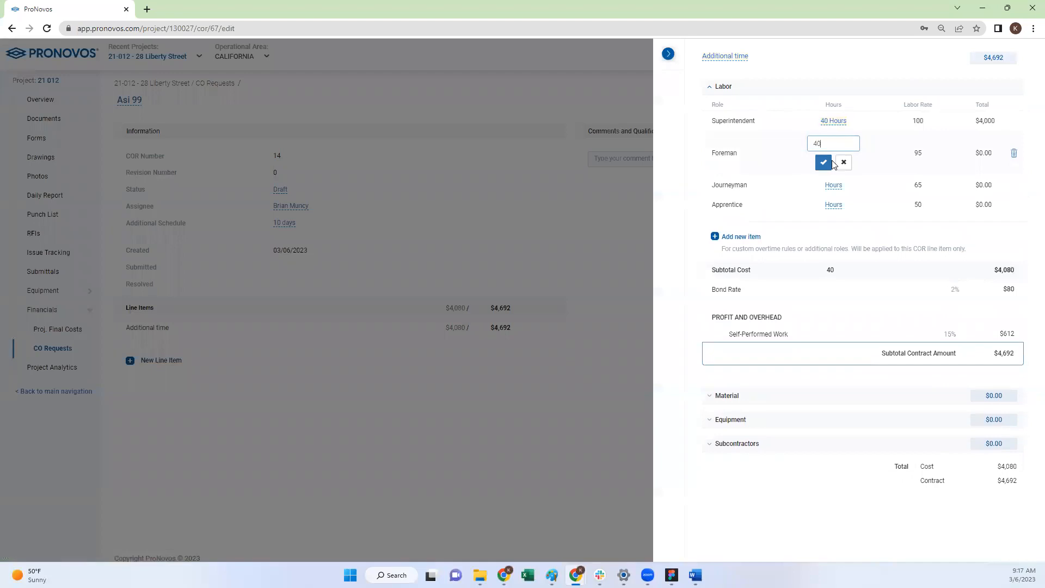
{"action": "left_click", "coordinate": [823, 162]}
{"action": "left_click", "coordinate": [833, 160]}
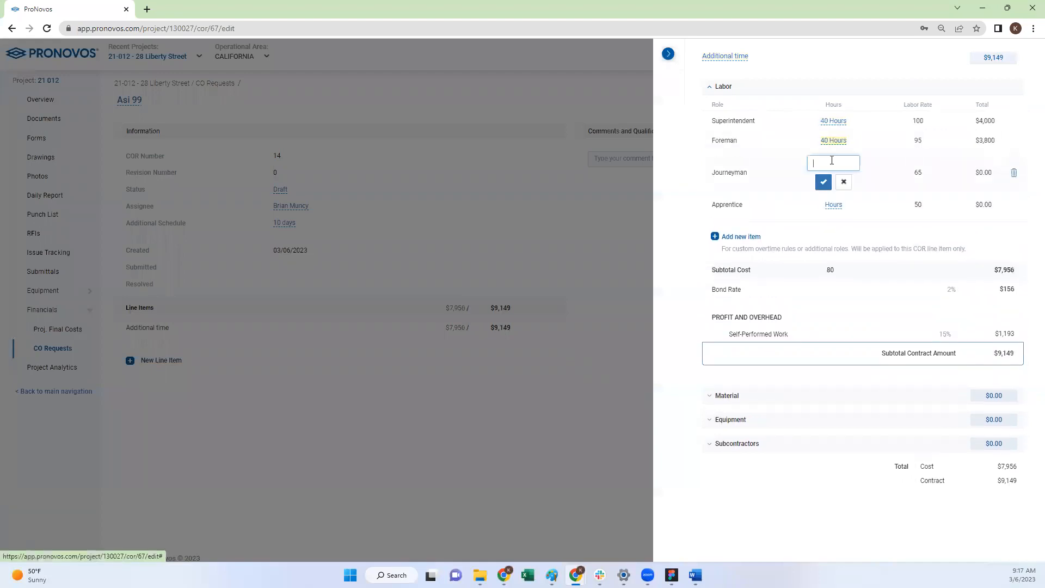
{"action": "left_click", "coordinate": [824, 182]}
{"action": "left_click", "coordinate": [827, 180]}
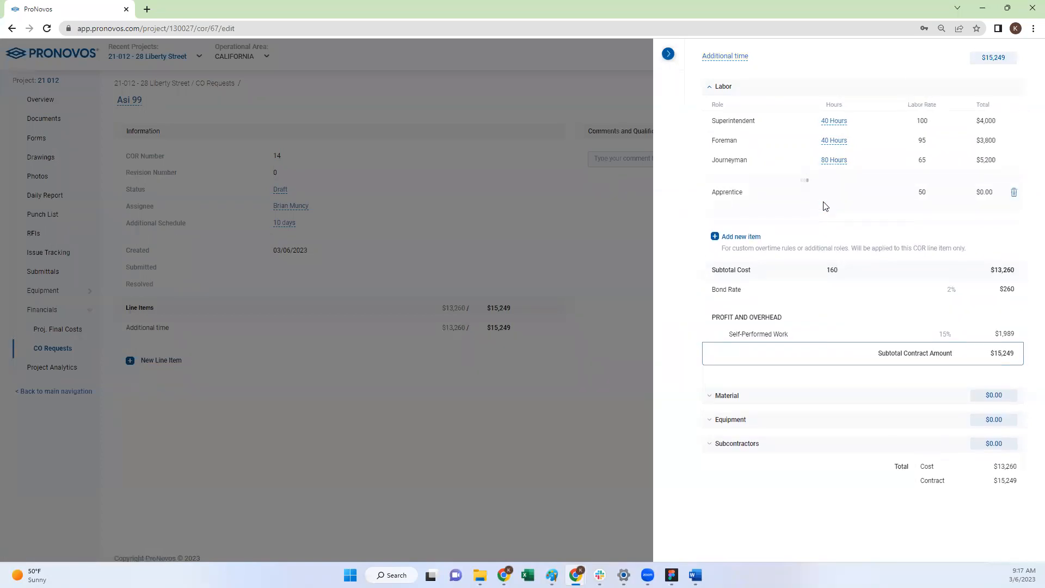
{"action": "left_click", "coordinate": [824, 201]}
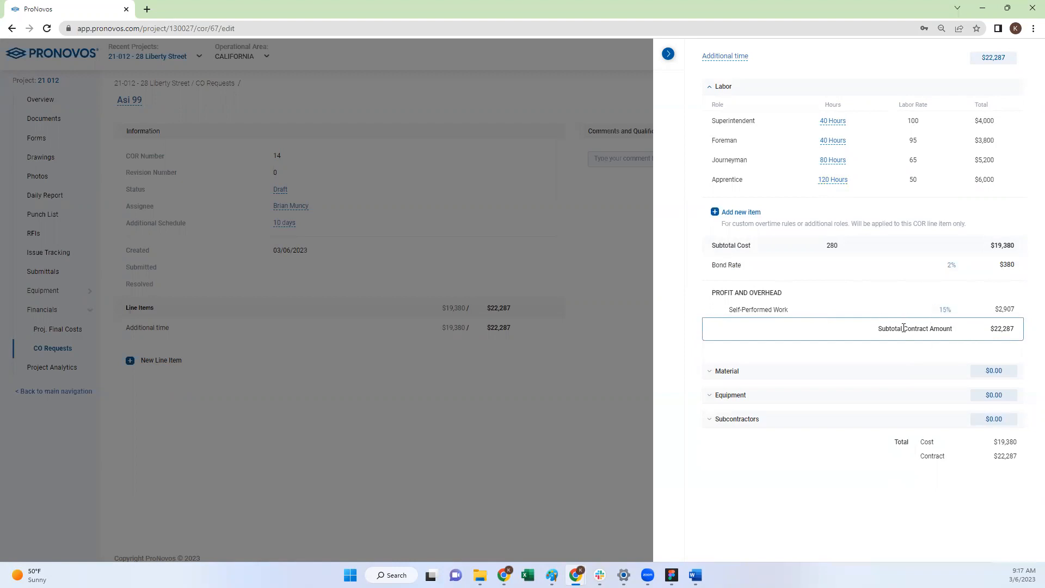
Look through the line item's material, equipment and subcontractor sections, and close the line item details
{"action": "left_click", "coordinate": [772, 373]}
{"action": "scroll", "coordinate": [772, 394], "scroll_direction": "down", "scroll_amount": 2}
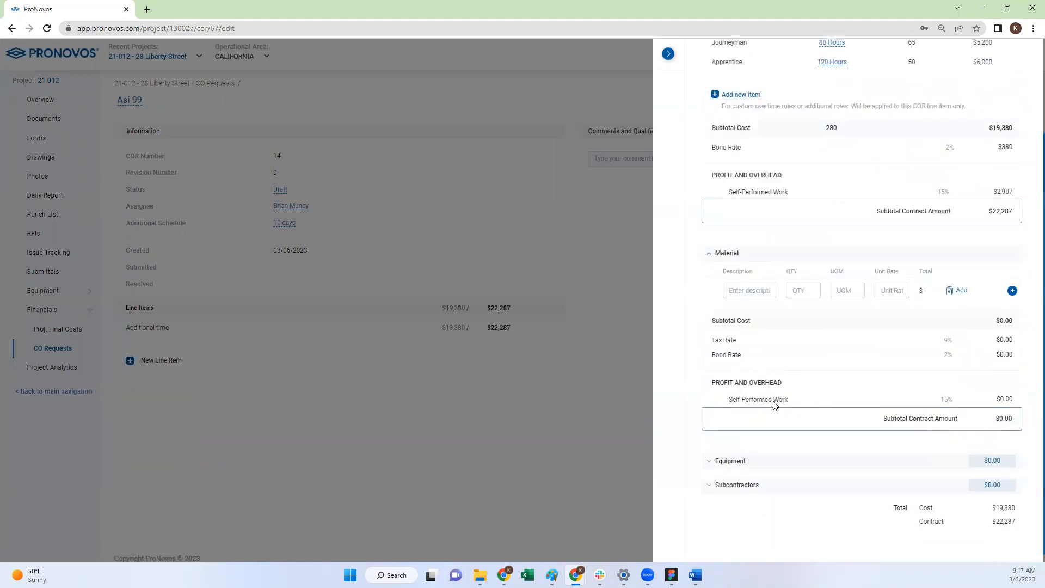
{"action": "left_click", "coordinate": [758, 460]}
{"action": "left_click", "coordinate": [773, 497]}
{"action": "scroll", "coordinate": [761, 381], "scroll_direction": "up", "scroll_amount": 3}
{"action": "scroll", "coordinate": [753, 326], "scroll_direction": "up", "scroll_amount": 5}
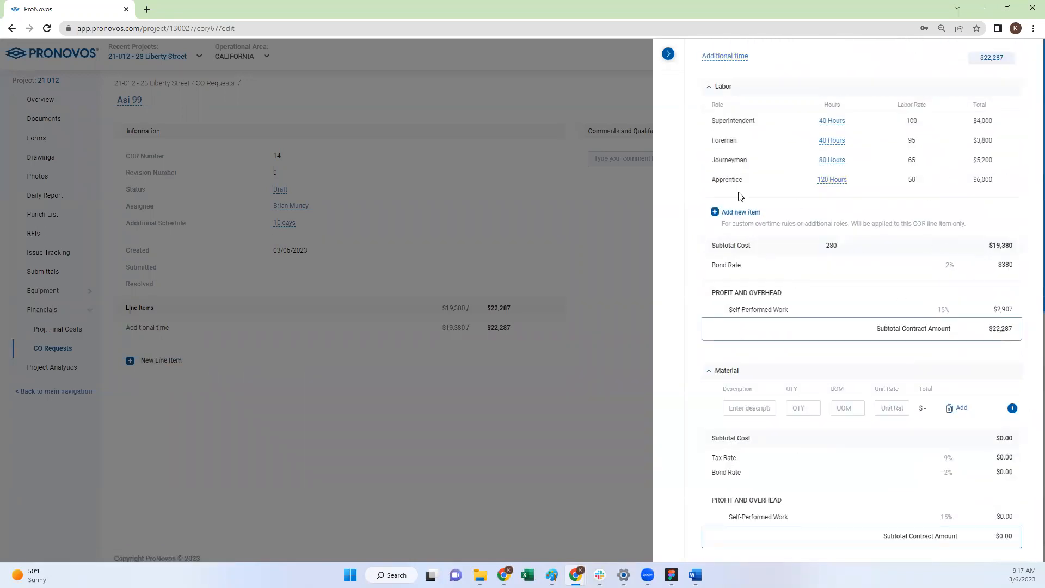
{"action": "left_click", "coordinate": [669, 54]}
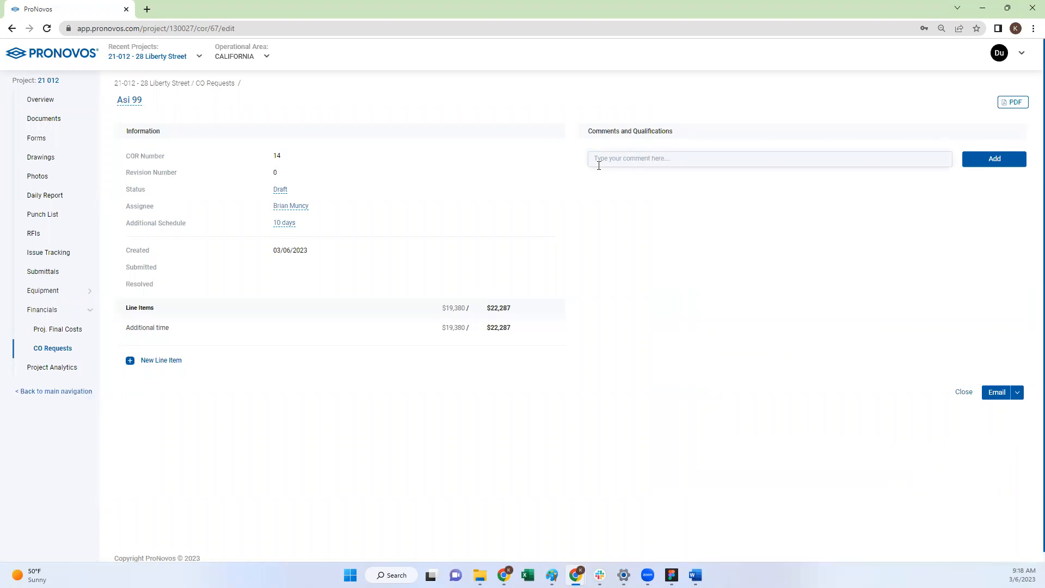
Add the comment "Rebar not included" to the request's comments and qualifications
{"action": "left_click", "coordinate": [652, 157]}
{"action": "type", "text": "Rebar not included"}
{"action": "left_click", "coordinate": [982, 159]}
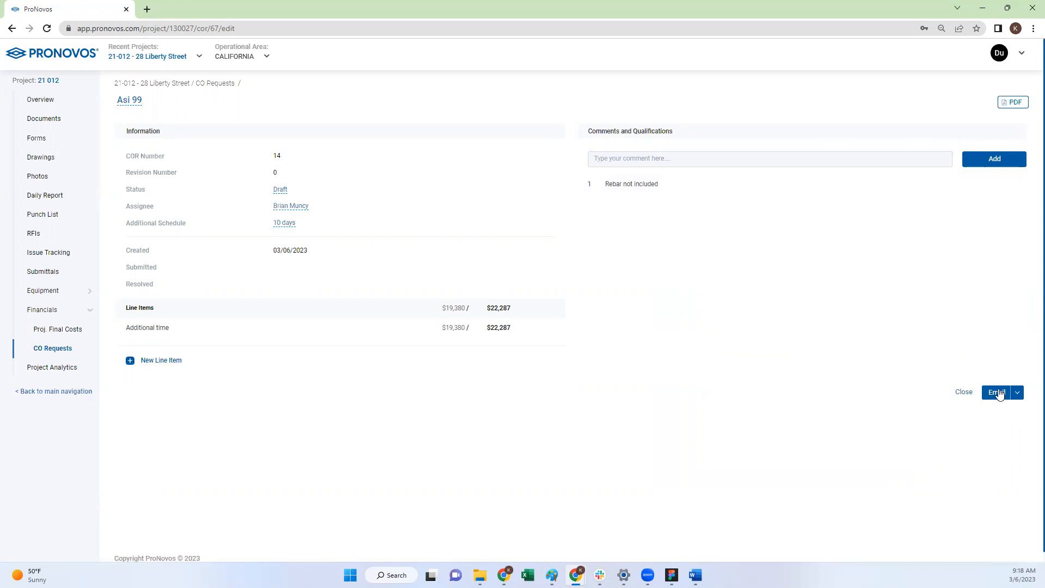
Check the options for including a line item breakdown when emailing the request
{"action": "left_click", "coordinate": [1017, 393]}
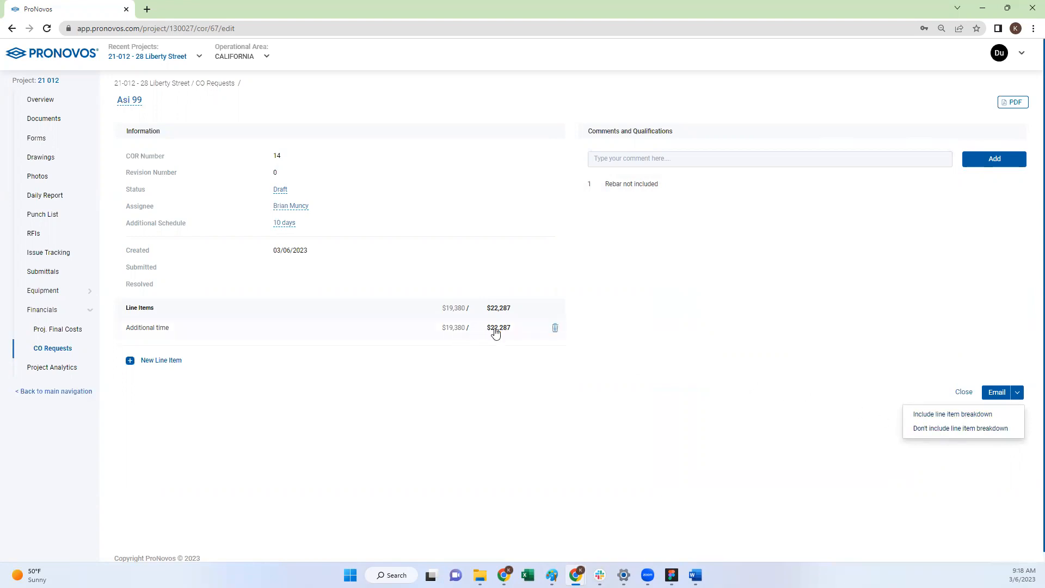
{"action": "left_click", "coordinate": [871, 261]}
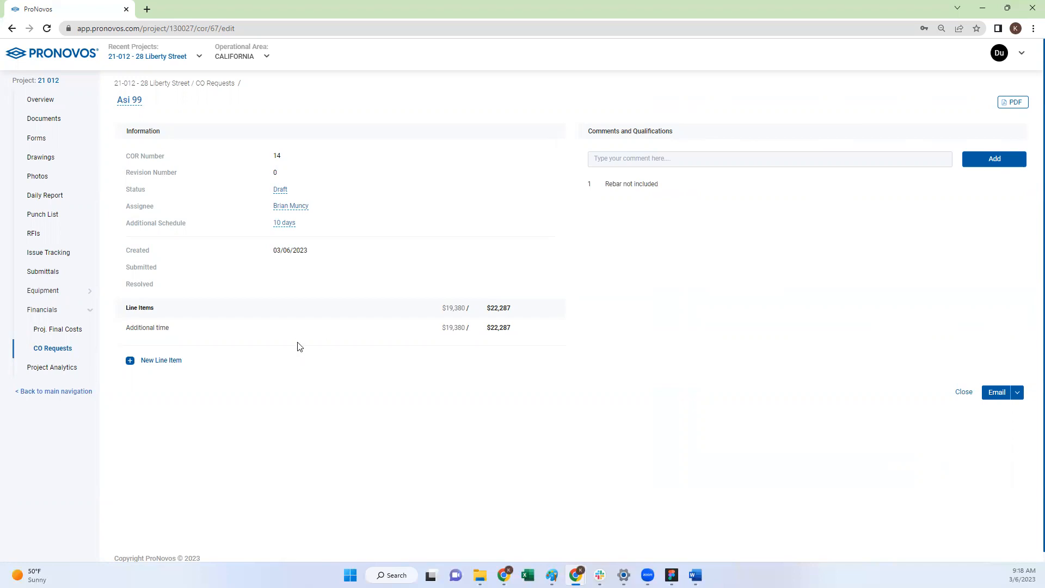
Close the request, look over the BRM Test request and return to the change order request list
{"action": "left_click", "coordinate": [961, 392]}
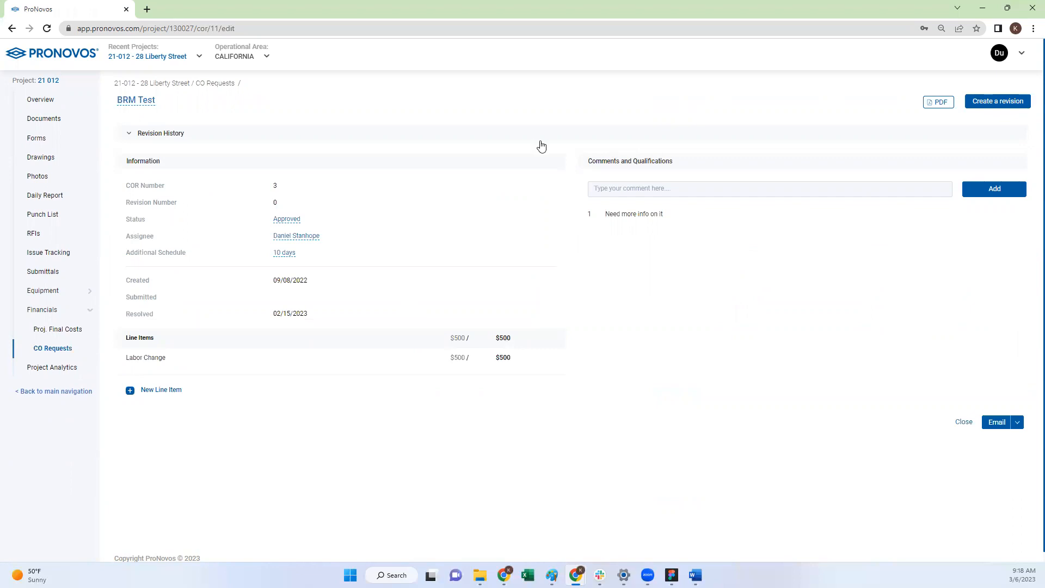
{"action": "left_click", "coordinate": [963, 423]}
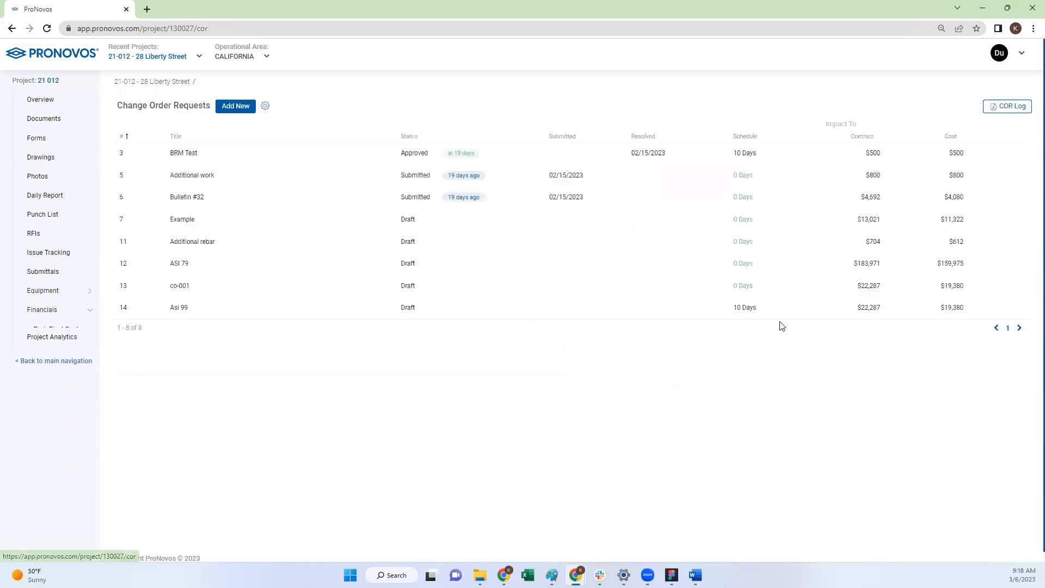